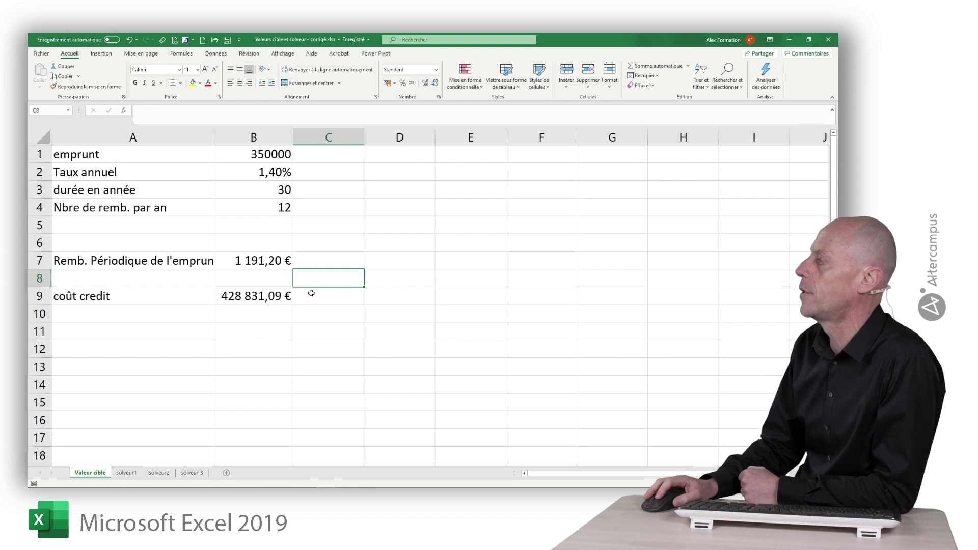
# Step: Inspect the VPM formula behind the periodic loan repayment in cell B7 and the cells it references
pyautogui.doubleClick(272, 262)
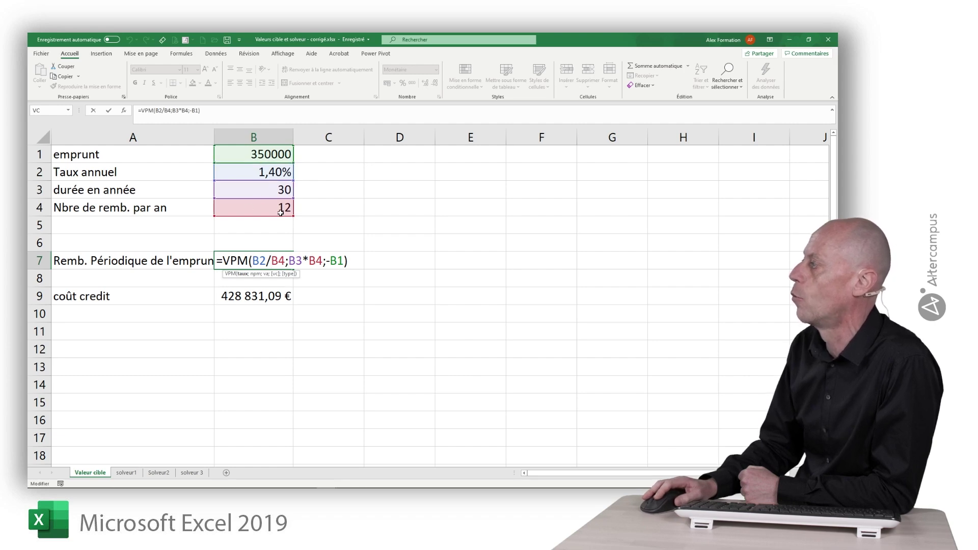
pyautogui.press('Return')
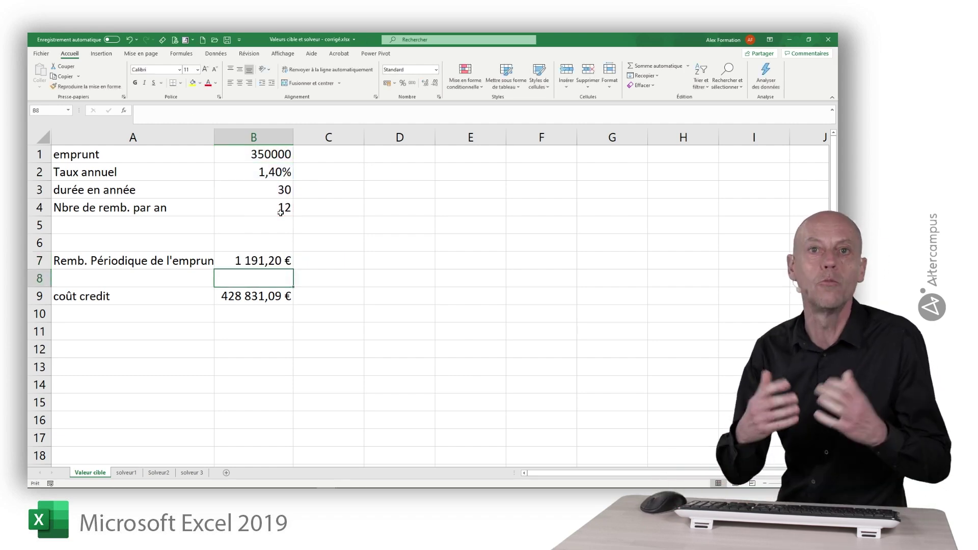
pyautogui.click(378, 254)
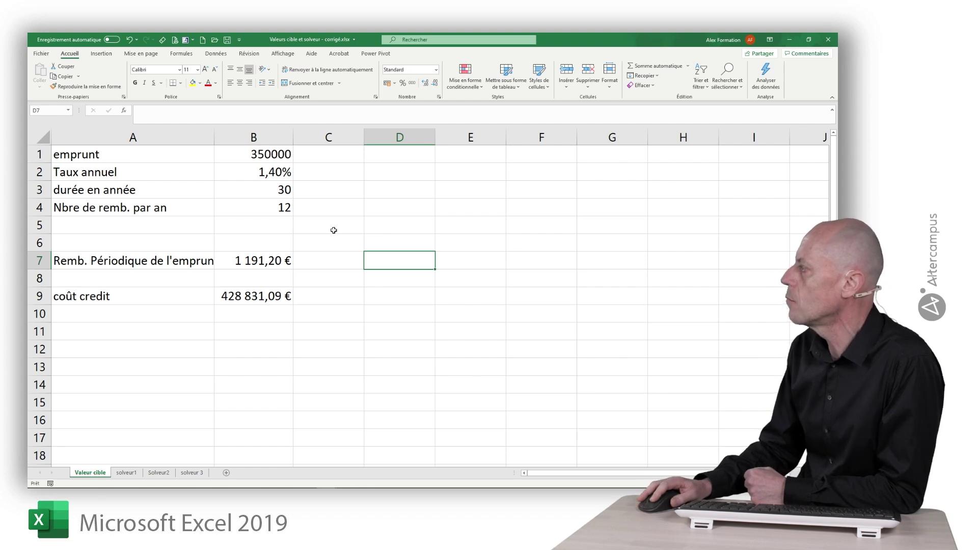
pyautogui.click(280, 259)
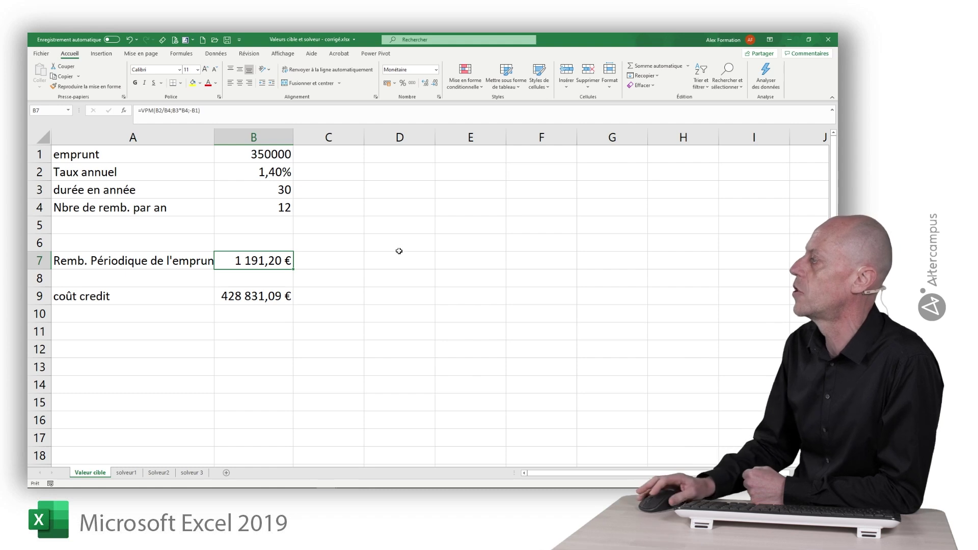
# Step: Autofit column A to show the full periodic repayment label
pyautogui.click(399, 277)
pyautogui.doubleClick(215, 134)
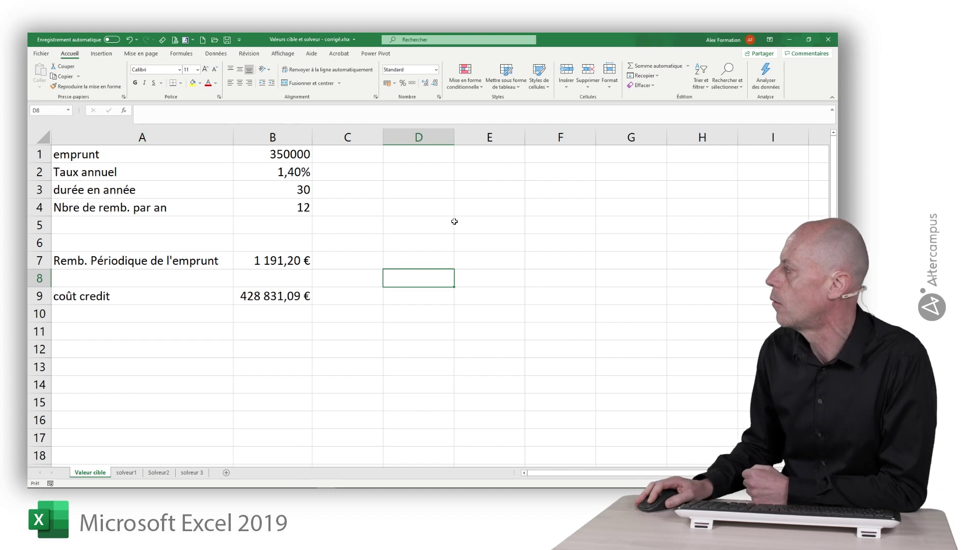
pyautogui.click(413, 261)
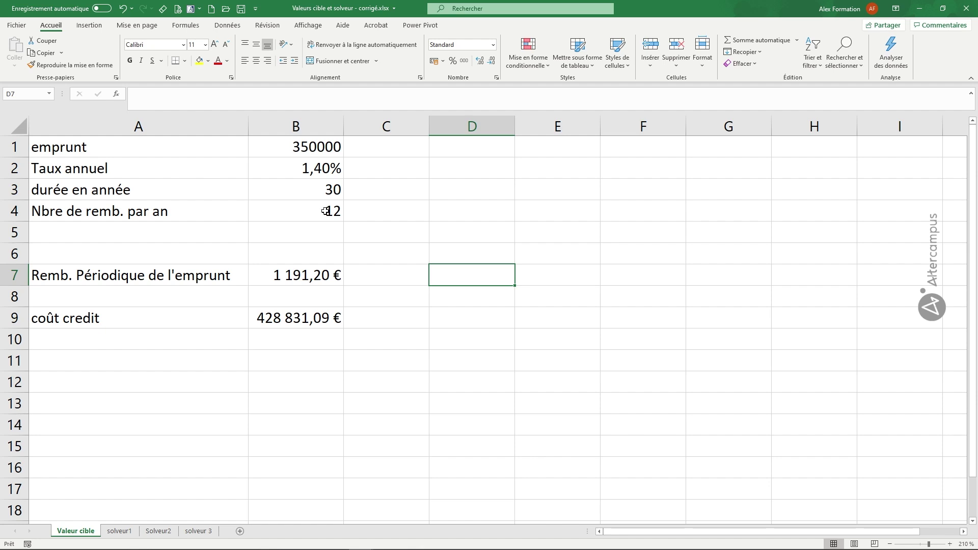
pyautogui.click(438, 214)
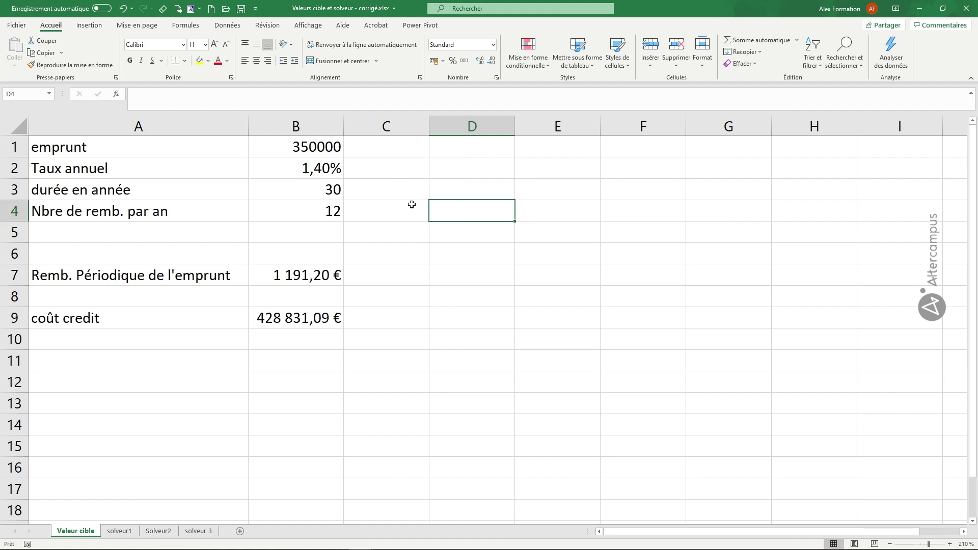
pyautogui.click(475, 280)
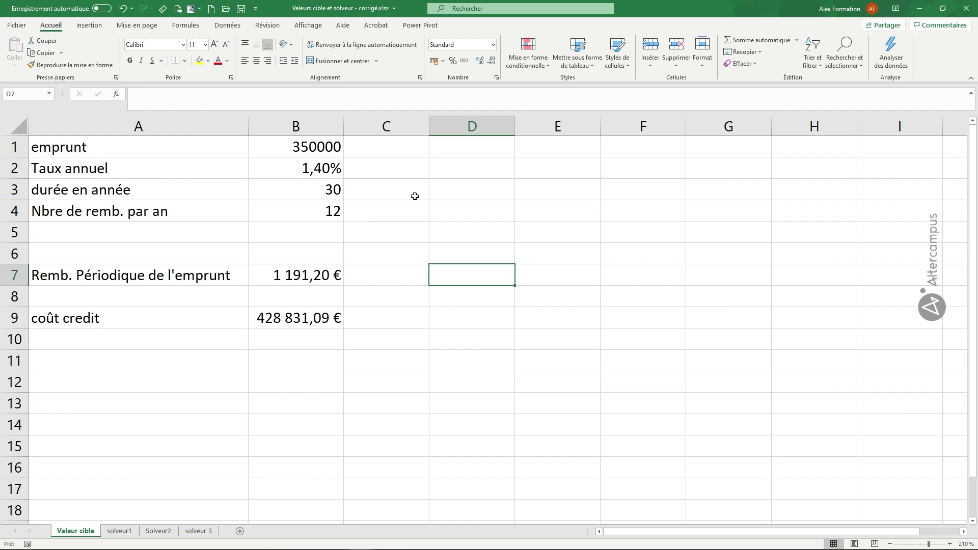
# Step: Try a Goal Seek that brings the repayment in B7 to 1000 by changing the loan amount in B1, and discard the solution
pyautogui.click(339, 274)
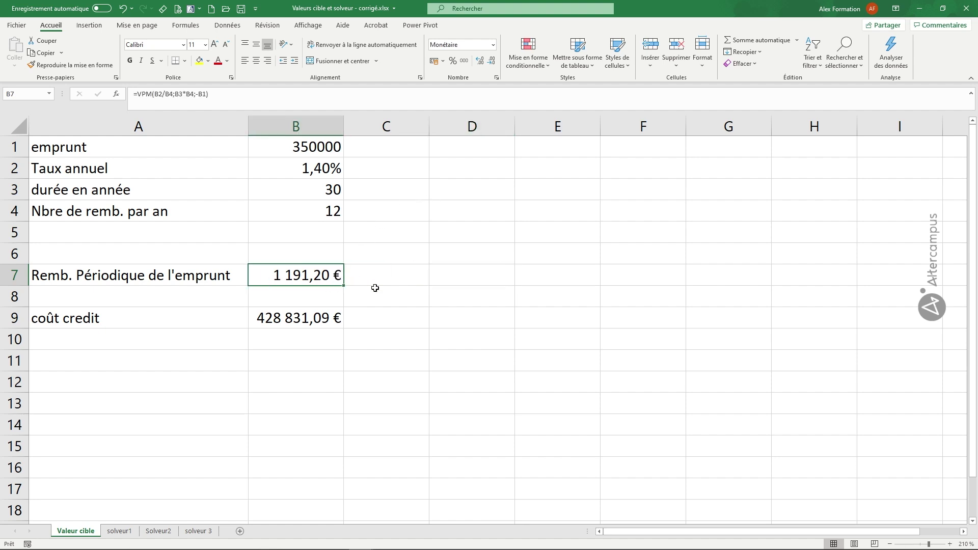
pyautogui.click(236, 27)
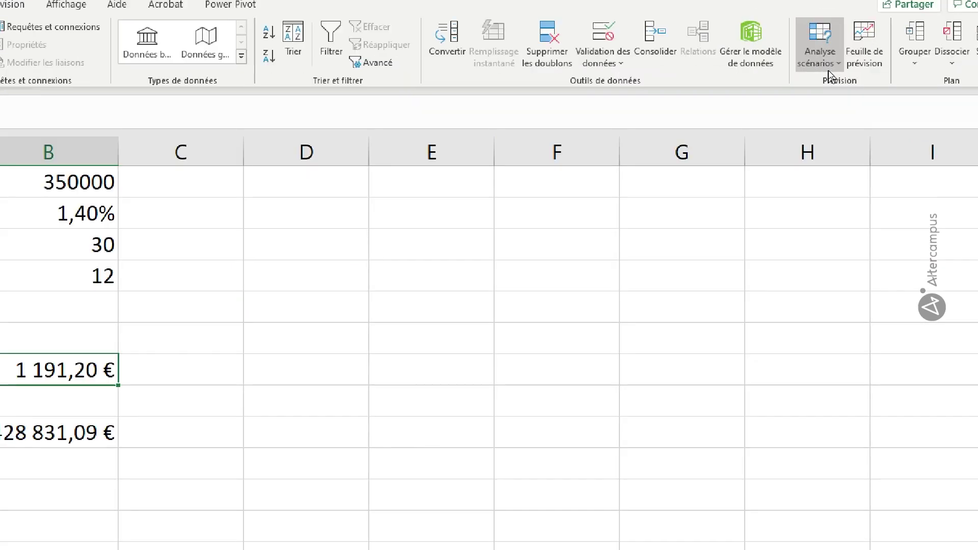
pyautogui.click(832, 78)
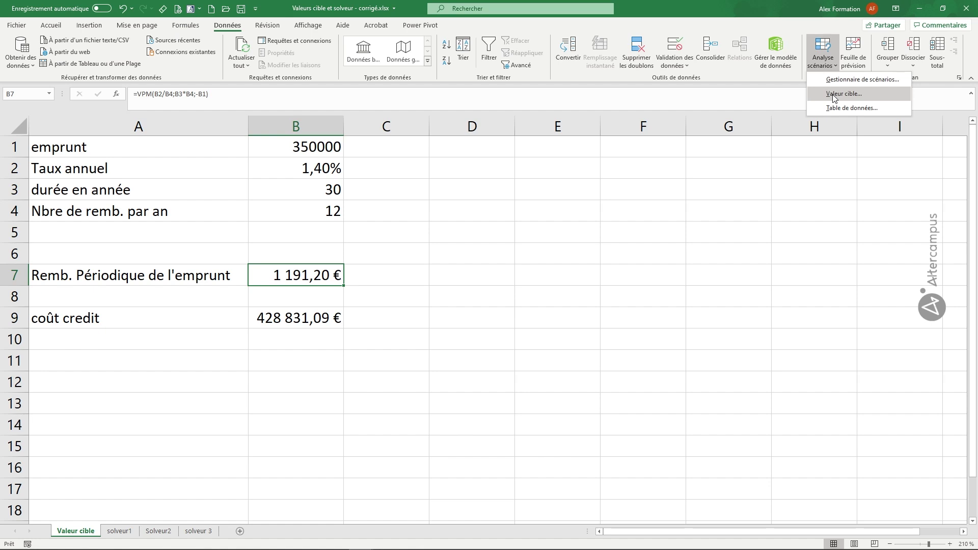
pyautogui.click(833, 95)
pyautogui.moveTo(442, 178); pyautogui.dragTo(466, 200)
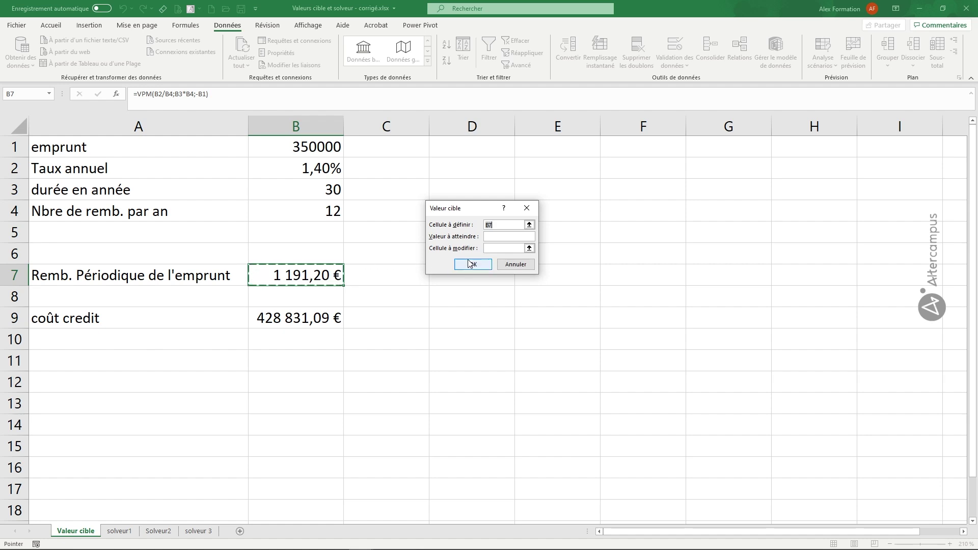
pyautogui.click(495, 237)
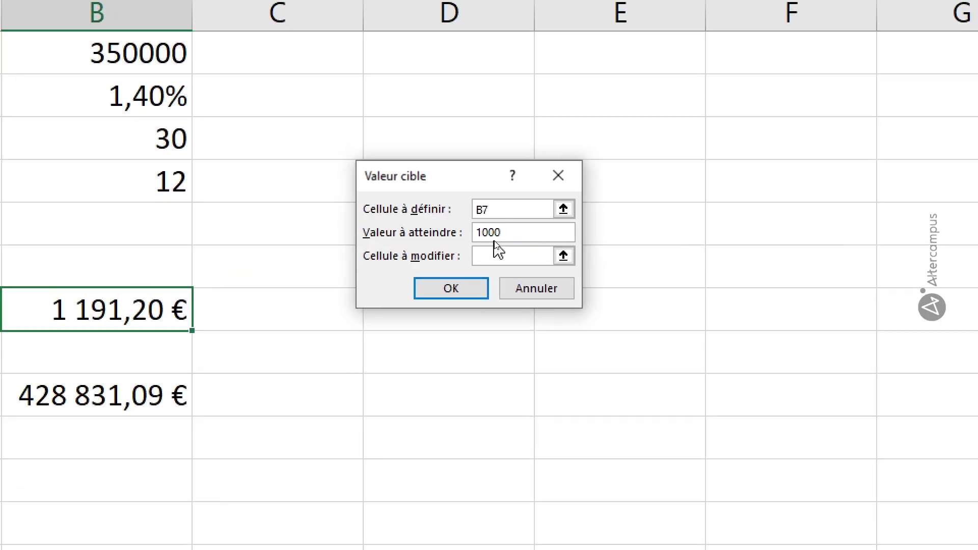
pyautogui.click(502, 254)
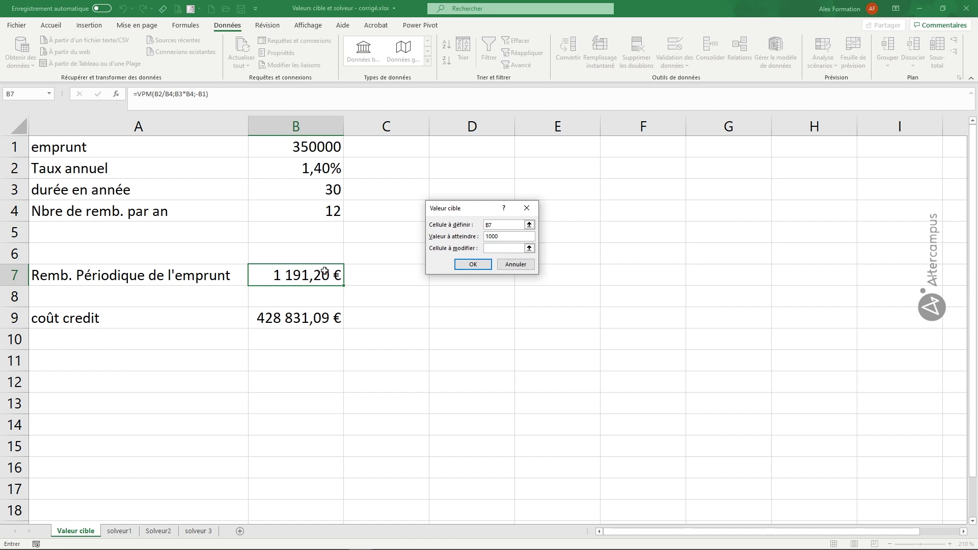
pyautogui.click(316, 147)
pyautogui.click(482, 265)
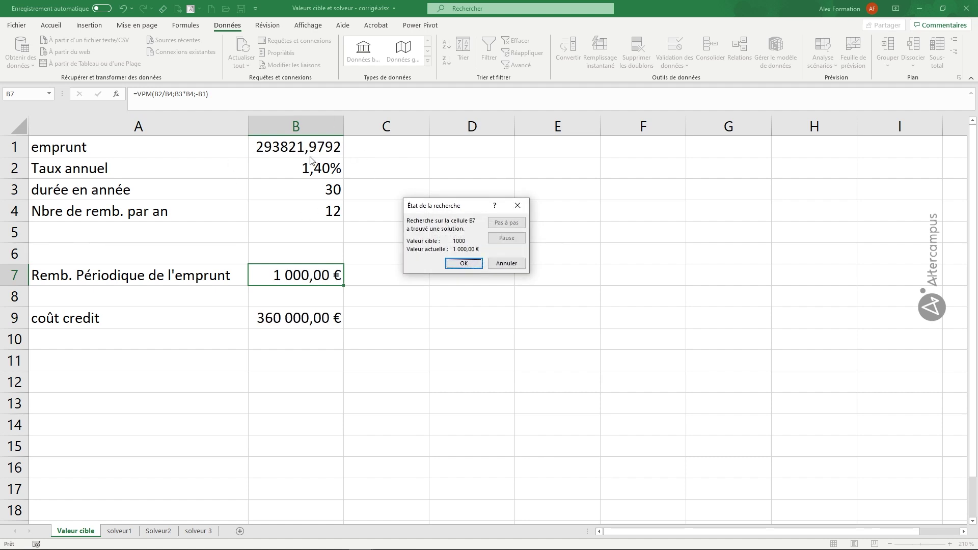
pyautogui.moveTo(432, 207); pyautogui.dragTo(549, 183)
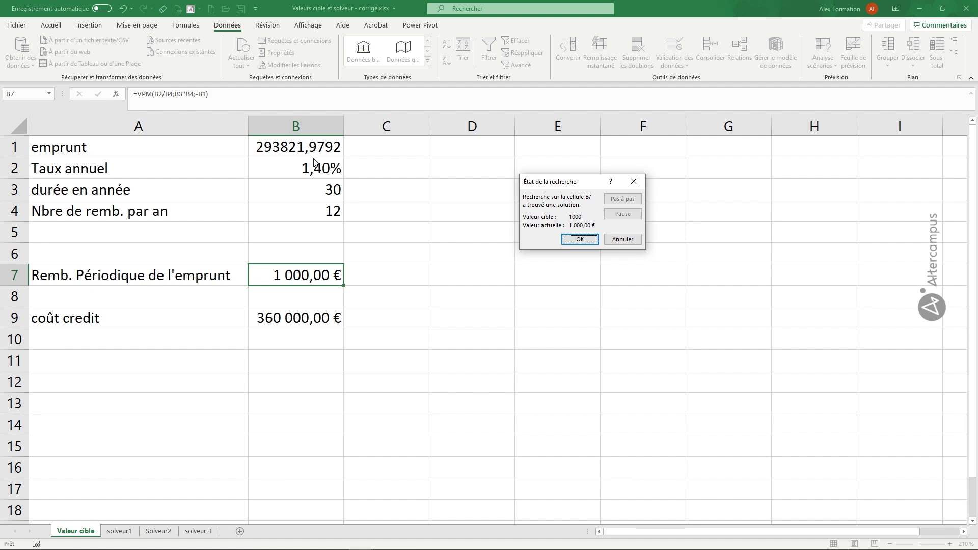
pyautogui.click(622, 240)
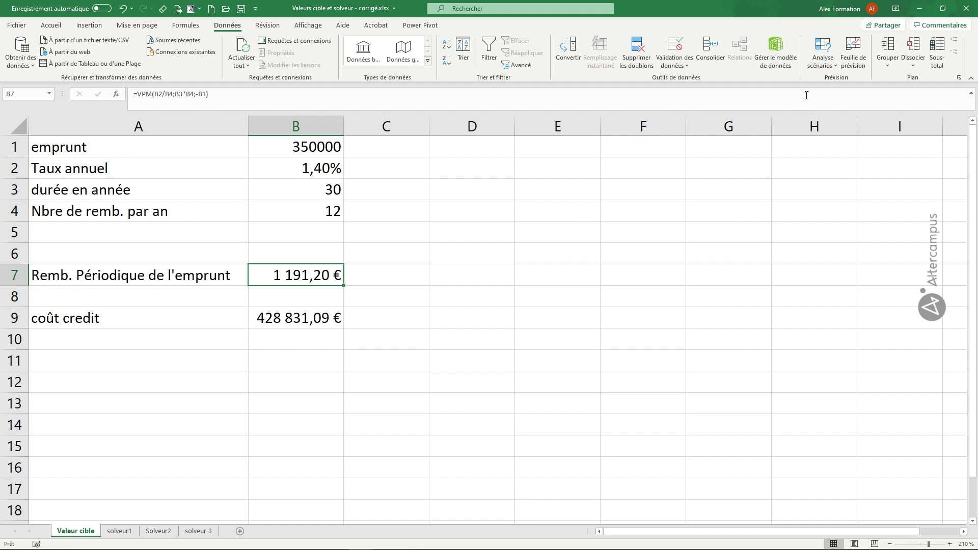
# Step: Try a Goal Seek that brings B7 to 1000 by changing the annual rate in B2, and discard the solution
pyautogui.click(823, 60)
pyautogui.click(843, 94)
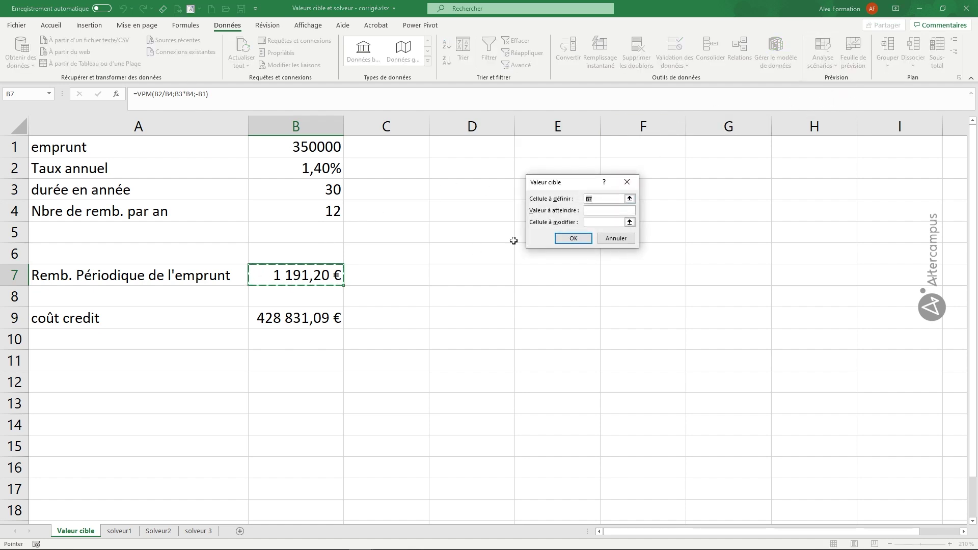
pyautogui.click(609, 212)
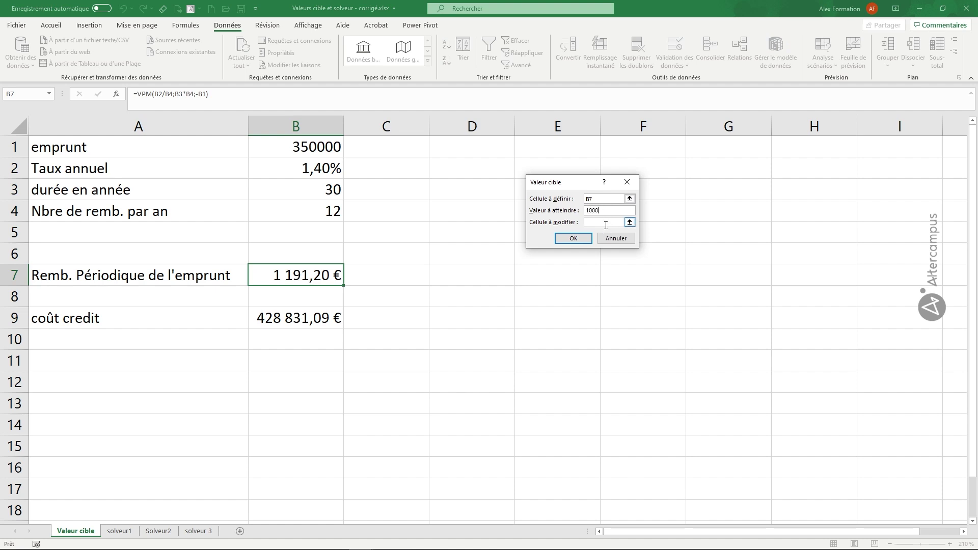
pyautogui.click(327, 171)
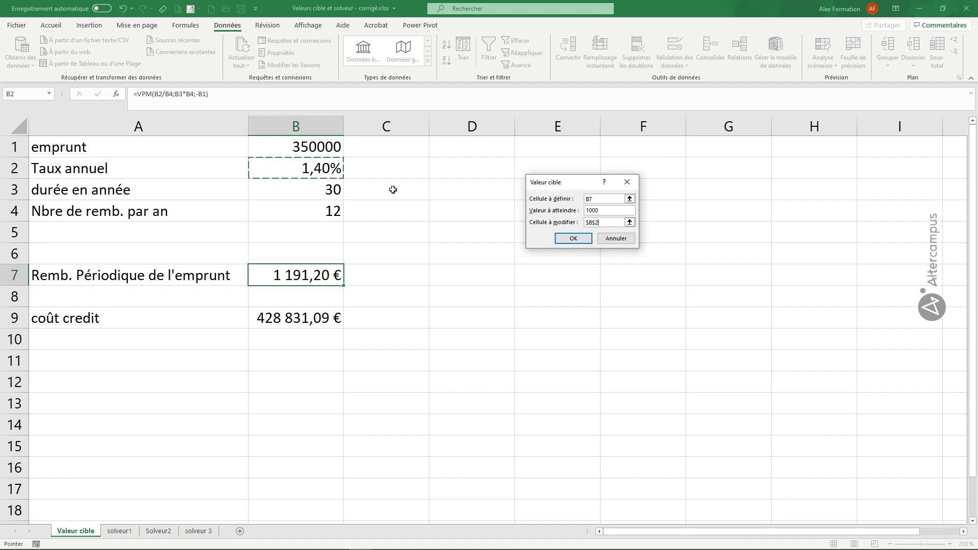
pyautogui.click(574, 239)
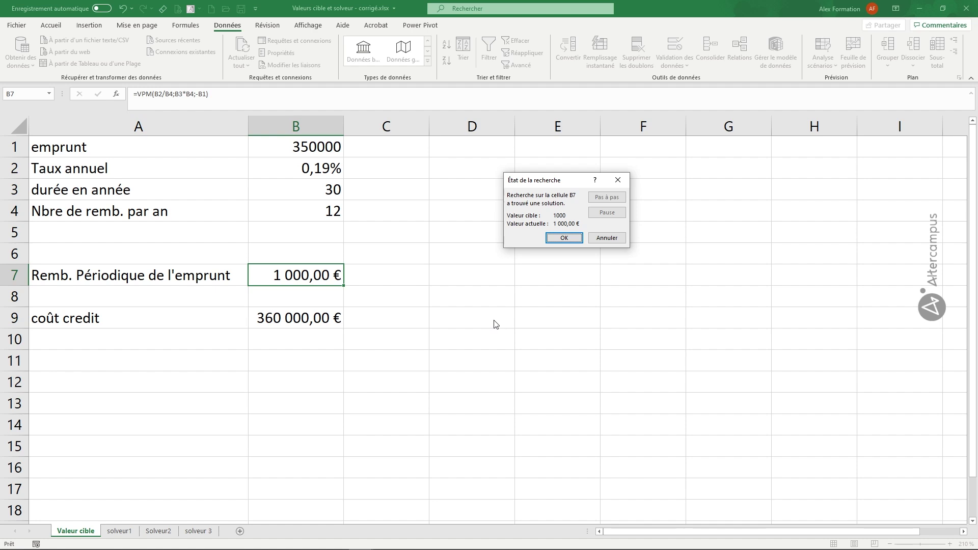
pyautogui.click(607, 242)
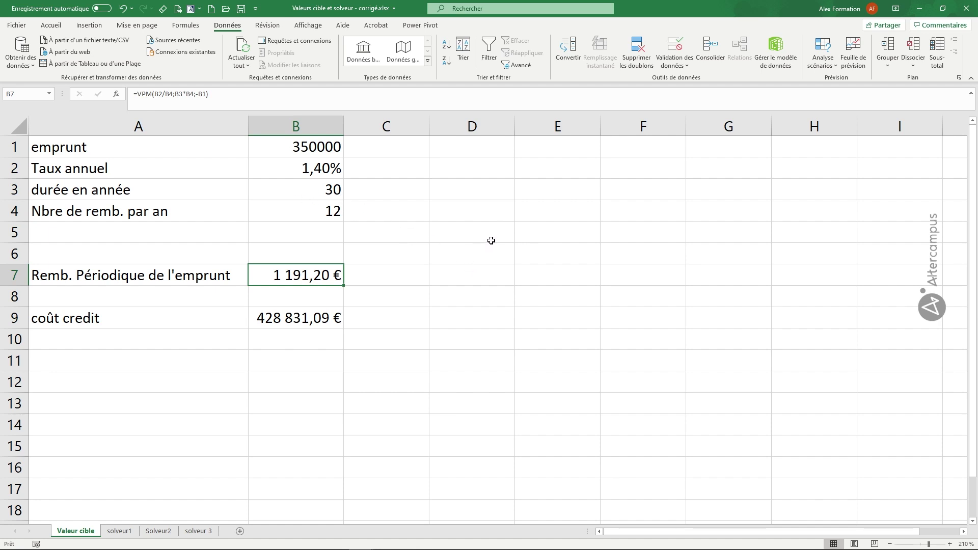
# Step: Run Goal Seek to bring B7 to 1000 by changing the loan duration in B3, and keep the solution
pyautogui.click(822, 60)
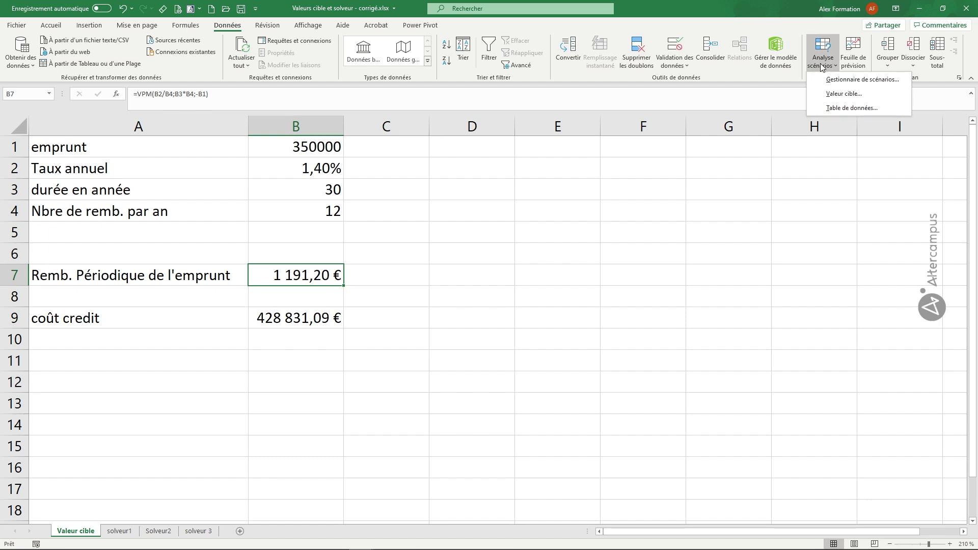
pyautogui.click(838, 94)
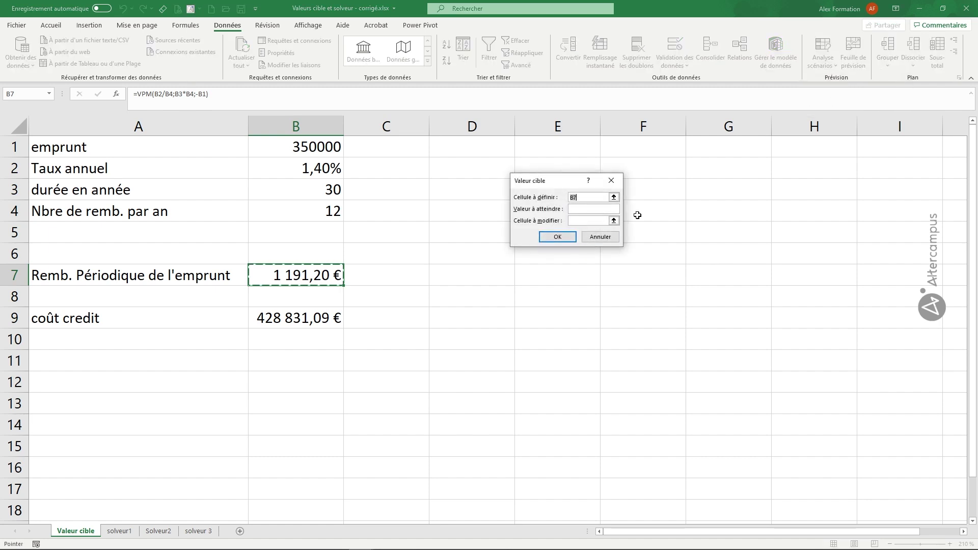
pyautogui.click(615, 209)
pyautogui.write('1000')
pyautogui.click(607, 221)
pyautogui.click(334, 190)
pyautogui.click(563, 239)
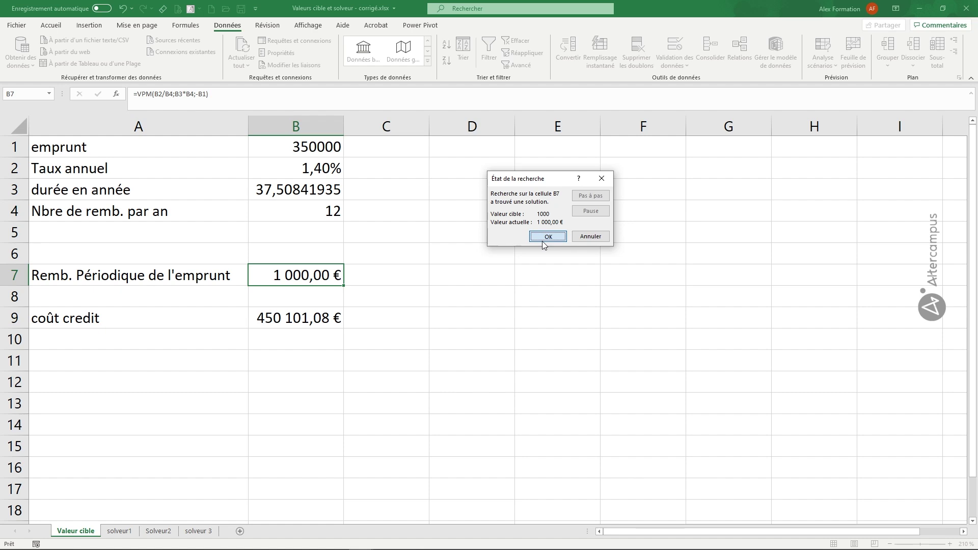
pyautogui.click(542, 241)
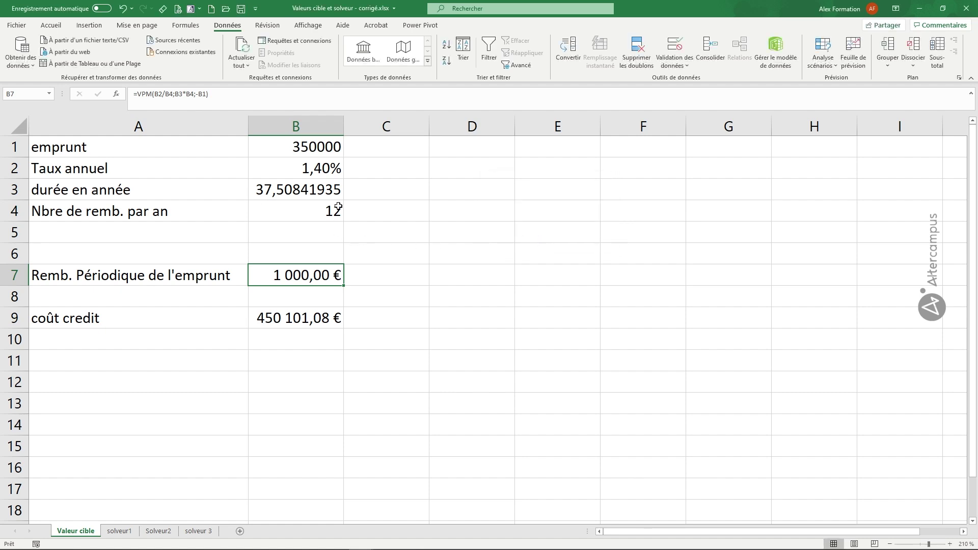